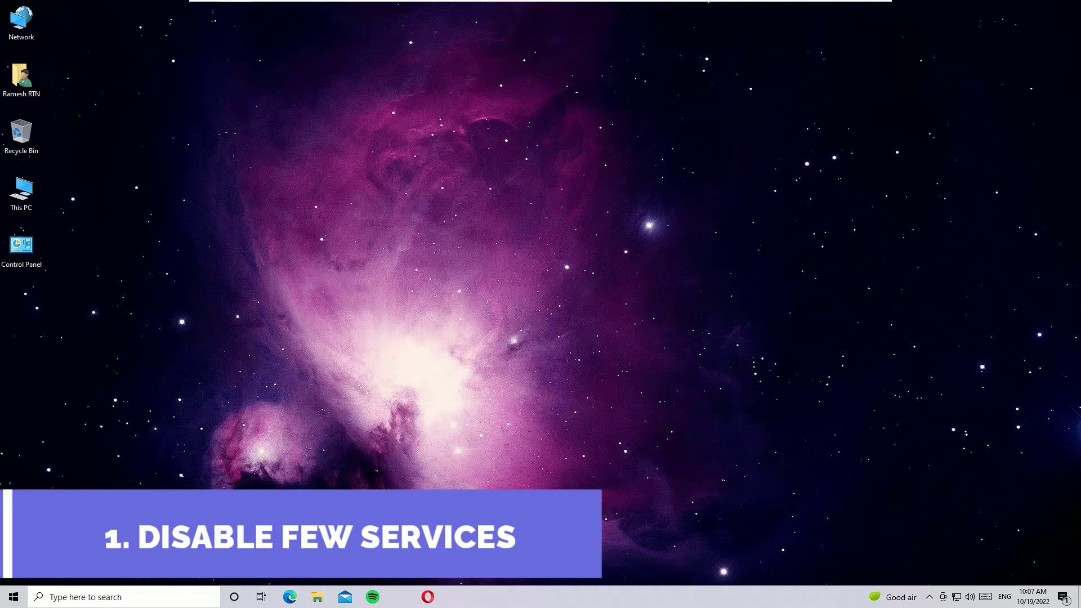
Search Windows for "services" and open the Services app.
{"action": "left_click", "coordinate": [168, 598]}
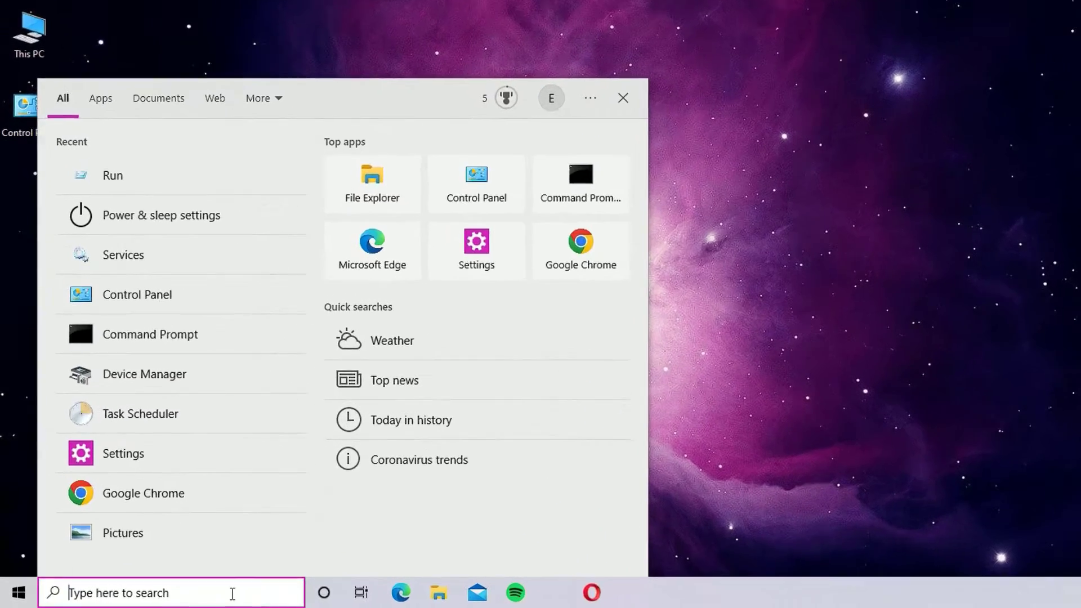
{"action": "type", "text": "ser"}
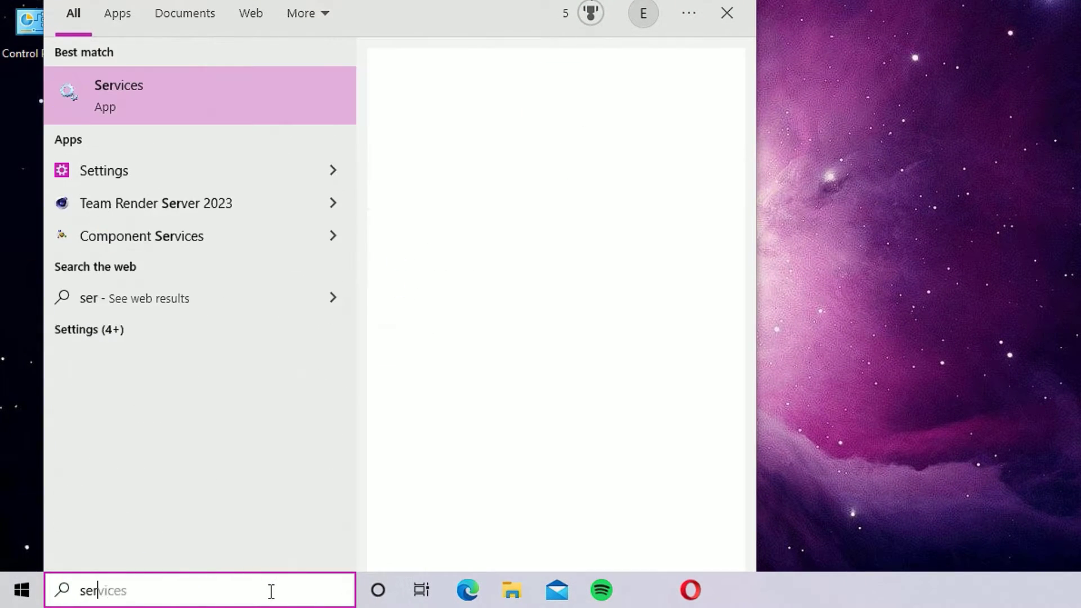
{"action": "type", "text": "vices"}
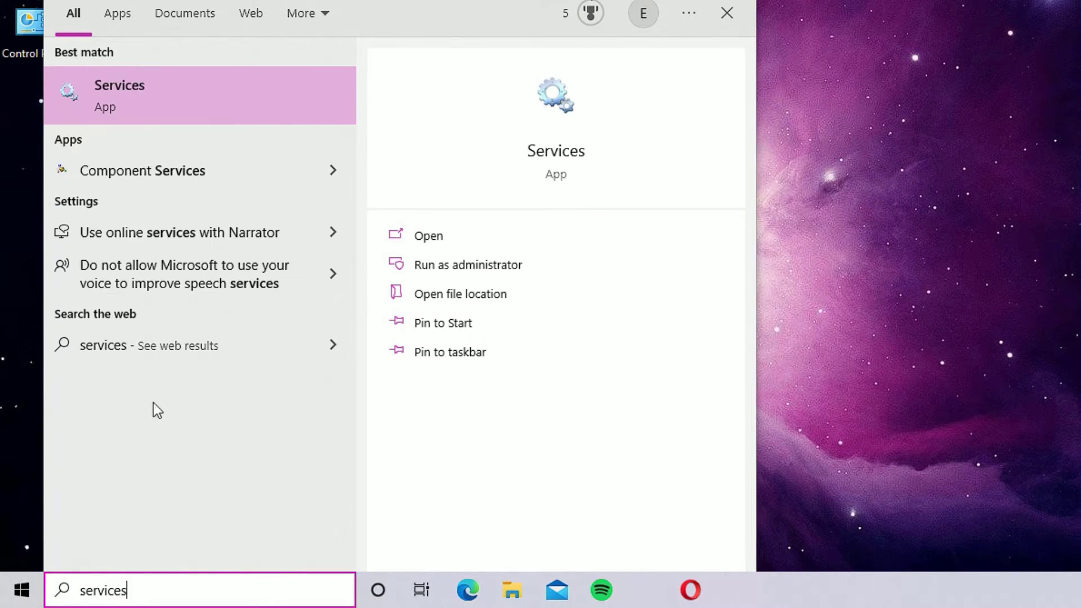
{"action": "left_click", "coordinate": [157, 84]}
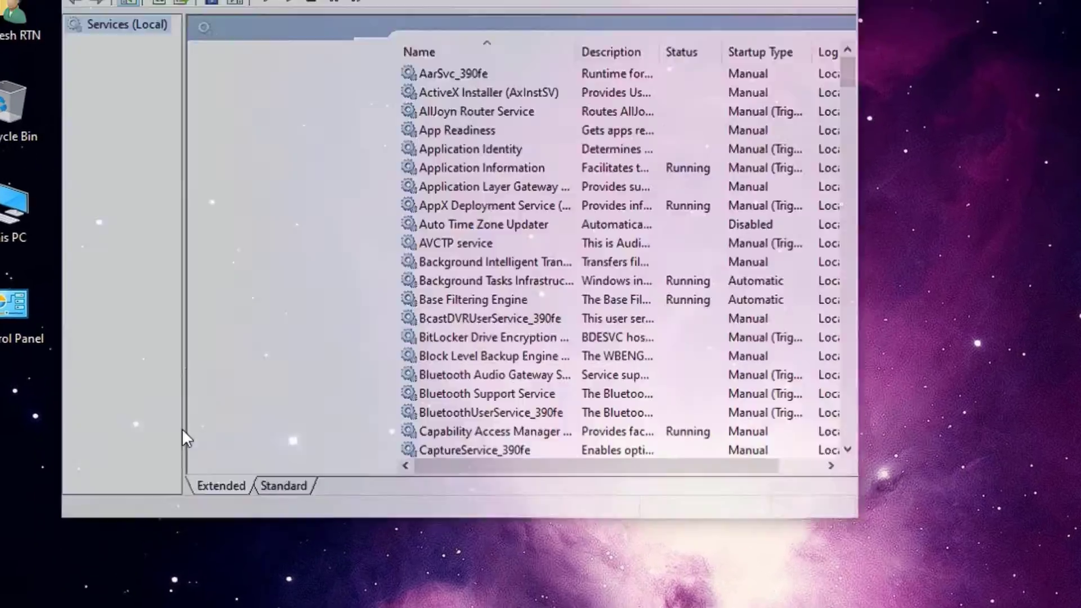
Open the properties of the SysMain service and stop the service.
{"action": "left_click", "coordinate": [500, 440]}
{"action": "scroll", "coordinate": [501, 438], "scroll_direction": "down", "scroll_amount": 4}
{"action": "key", "text": "s"}
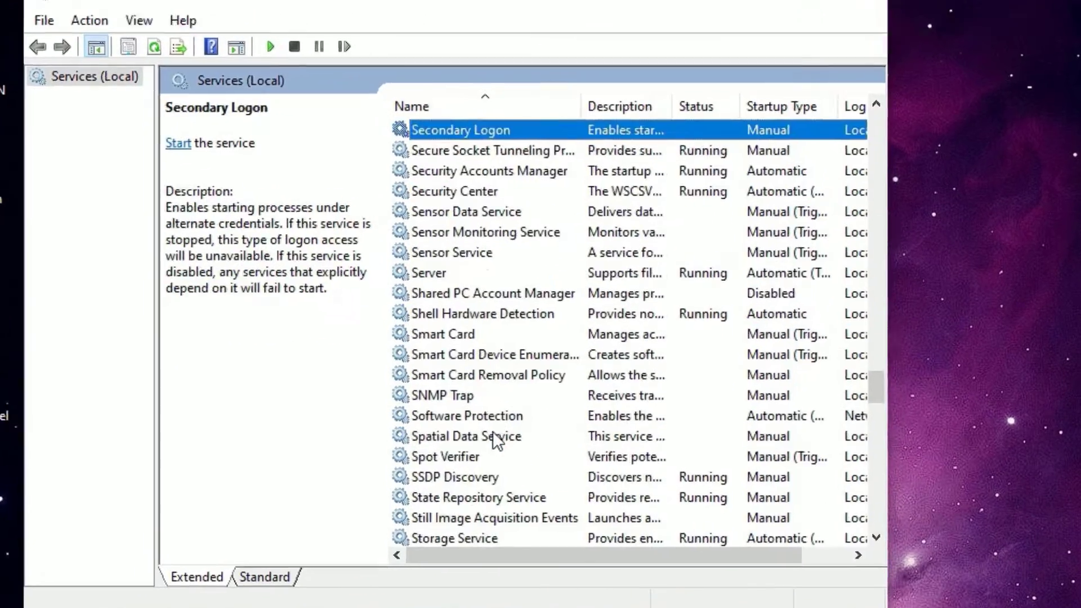
{"action": "scroll", "coordinate": [500, 440], "scroll_direction": "down", "scroll_amount": 3}
{"action": "left_click", "coordinate": [450, 401]}
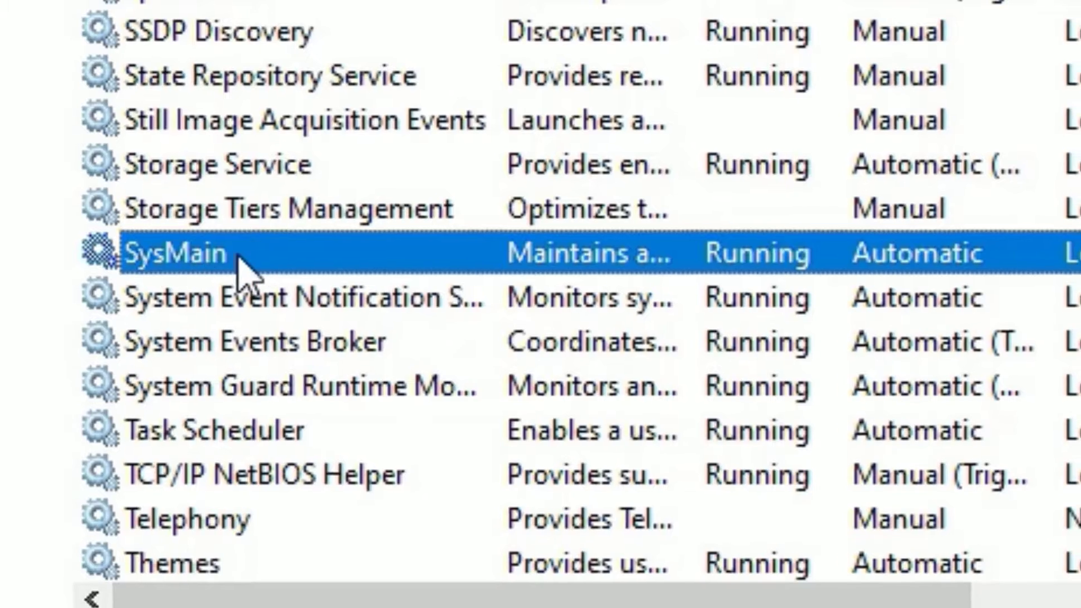
{"action": "right_click", "coordinate": [240, 257]}
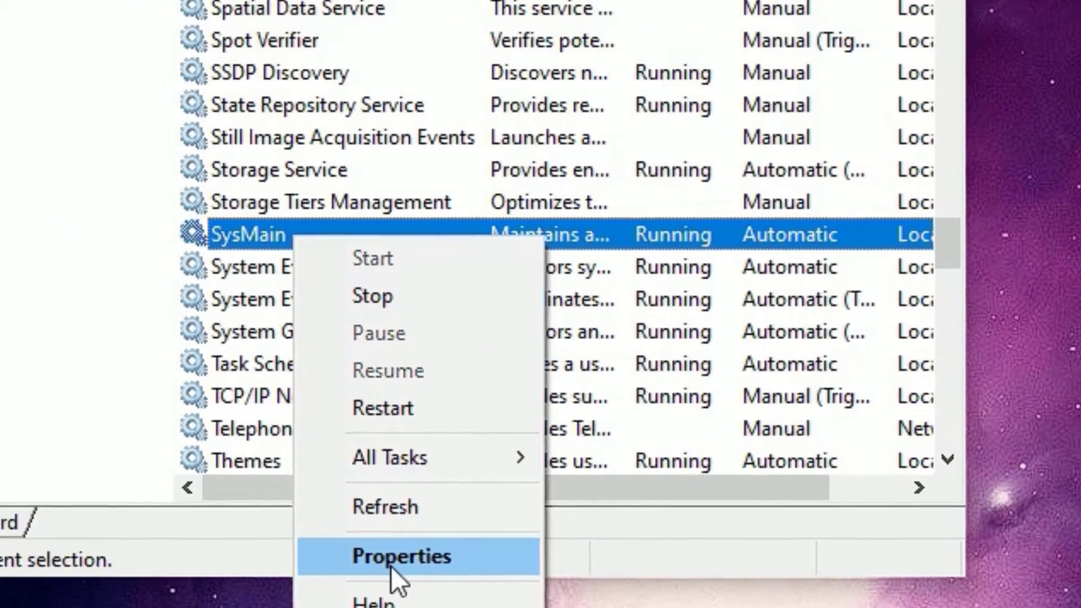
{"action": "left_click", "coordinate": [271, 514]}
{"action": "left_click", "coordinate": [464, 323]}
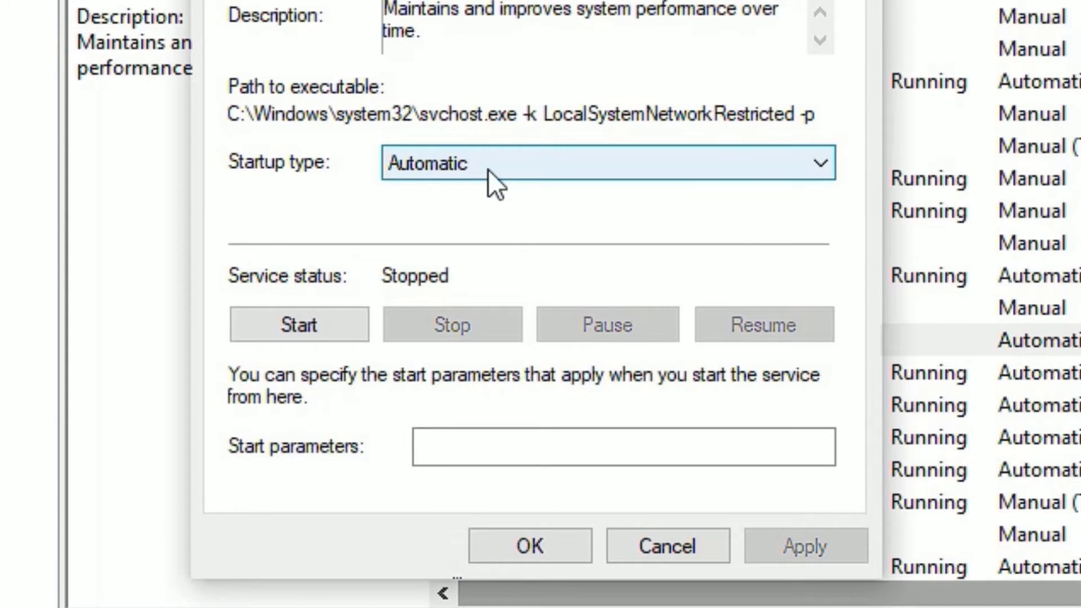
Set the SysMain startup type to Disabled, then apply the change and close its properties.
{"action": "left_click", "coordinate": [489, 170]}
{"action": "left_click", "coordinate": [472, 260]}
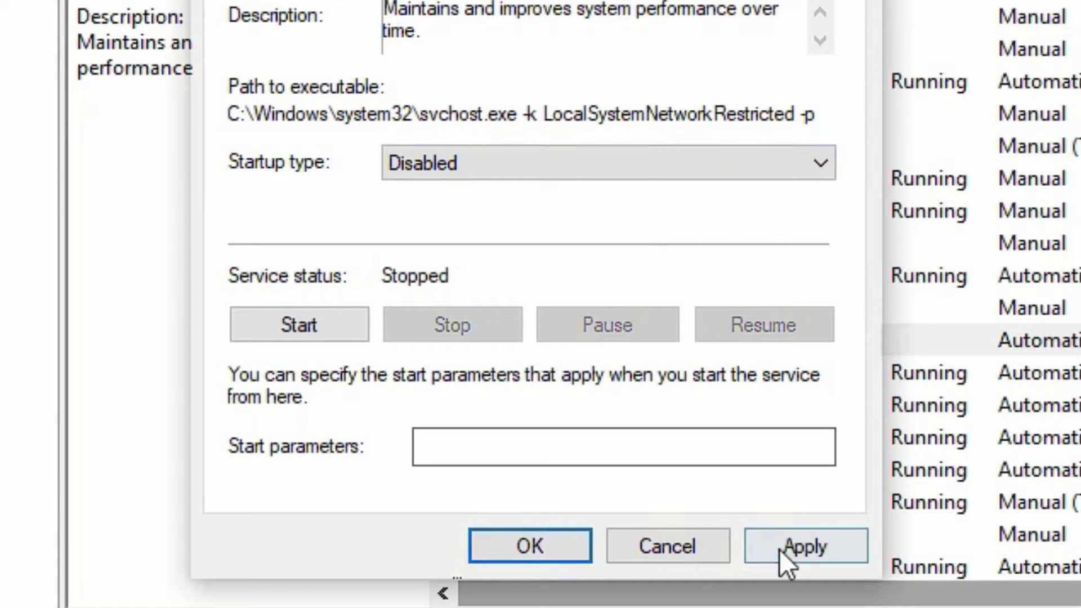
{"action": "left_click", "coordinate": [781, 550]}
{"action": "left_click", "coordinate": [526, 550]}
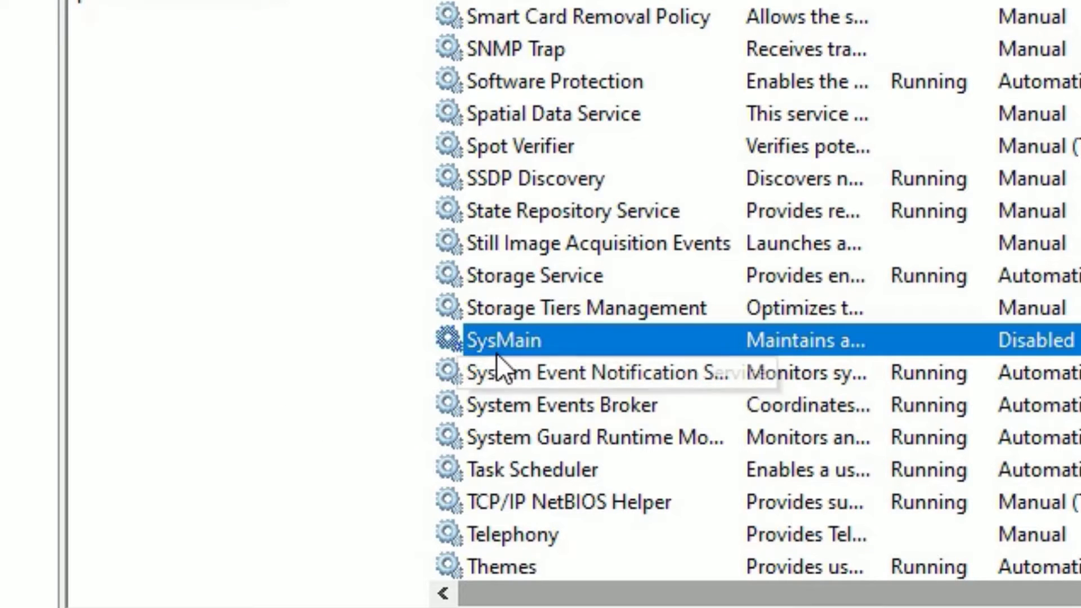
Open the properties of the Connected Devices Platform Service and stop the service.
{"action": "scroll", "coordinate": [754, 294], "scroll_direction": "up", "scroll_amount": 20}
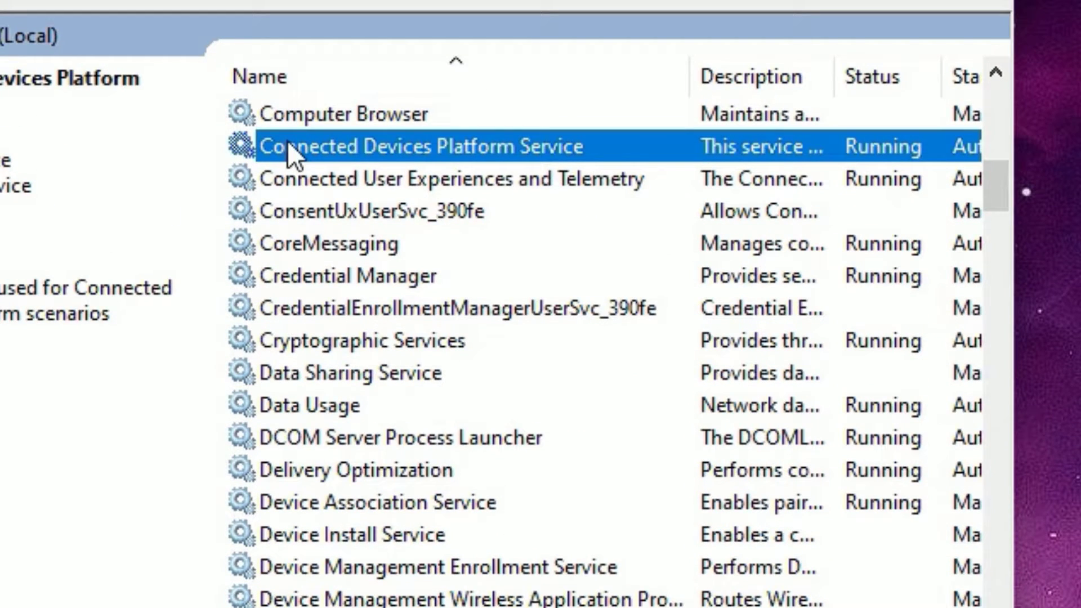
{"action": "right_click", "coordinate": [287, 140]}
{"action": "left_click", "coordinate": [404, 471]}
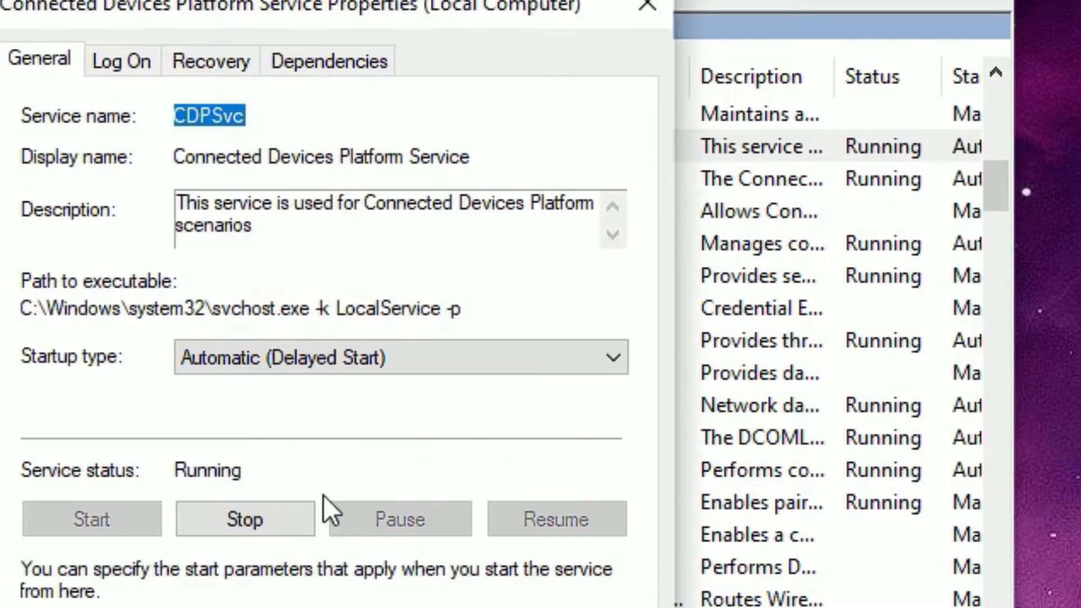
{"action": "left_click", "coordinate": [245, 520]}
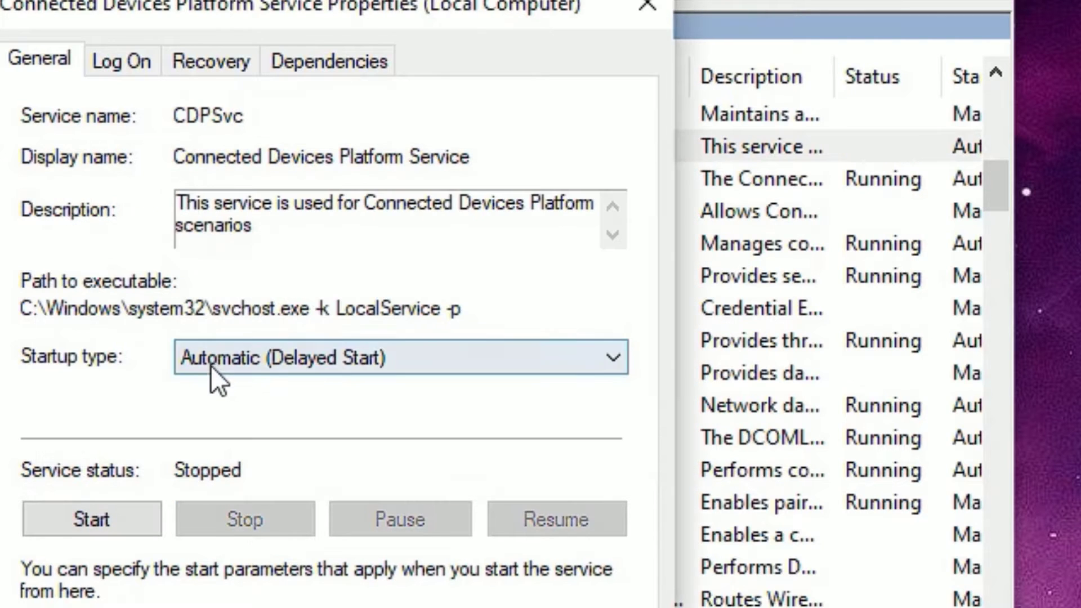
Set the Connected Devices Platform Service startup type to Disabled, apply it, and close the properties and Services.
{"action": "left_click", "coordinate": [209, 363]}
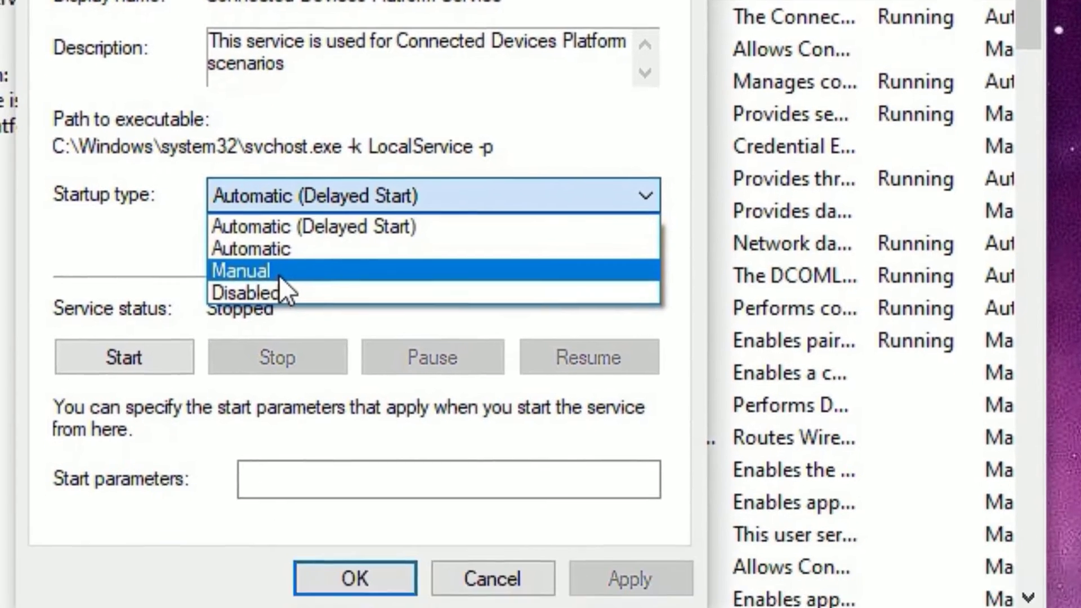
{"action": "left_click", "coordinate": [242, 452]}
{"action": "left_click", "coordinate": [630, 580]}
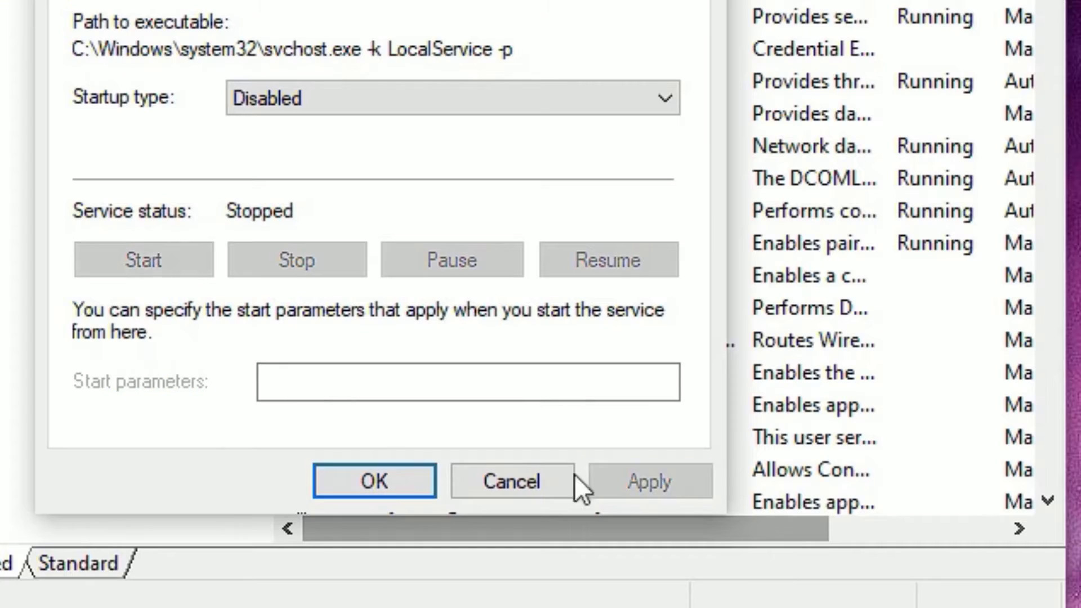
{"action": "left_click", "coordinate": [384, 477]}
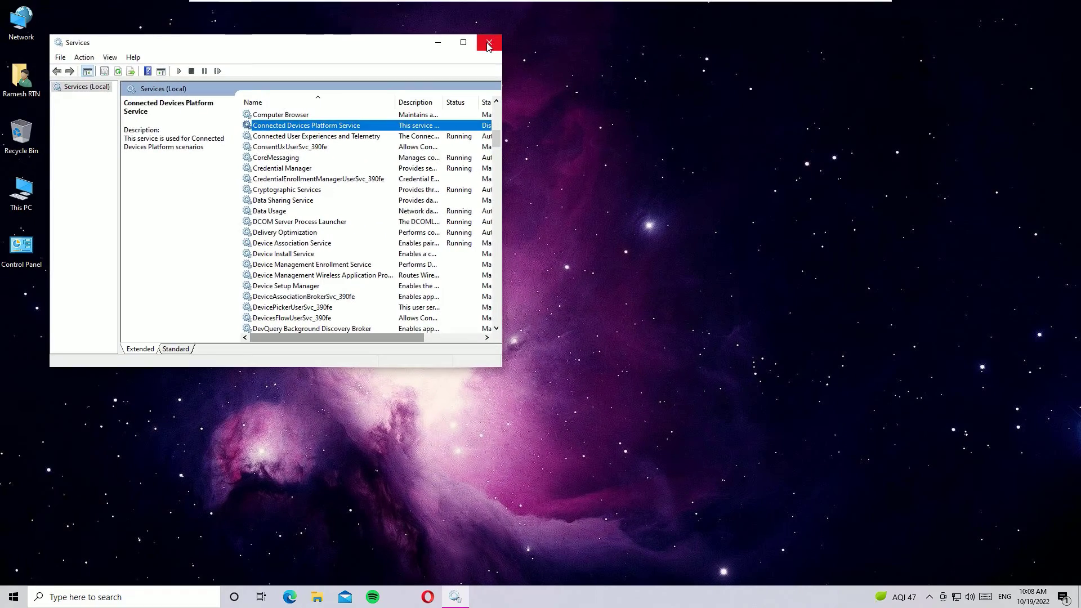
{"action": "left_click", "coordinate": [490, 45]}
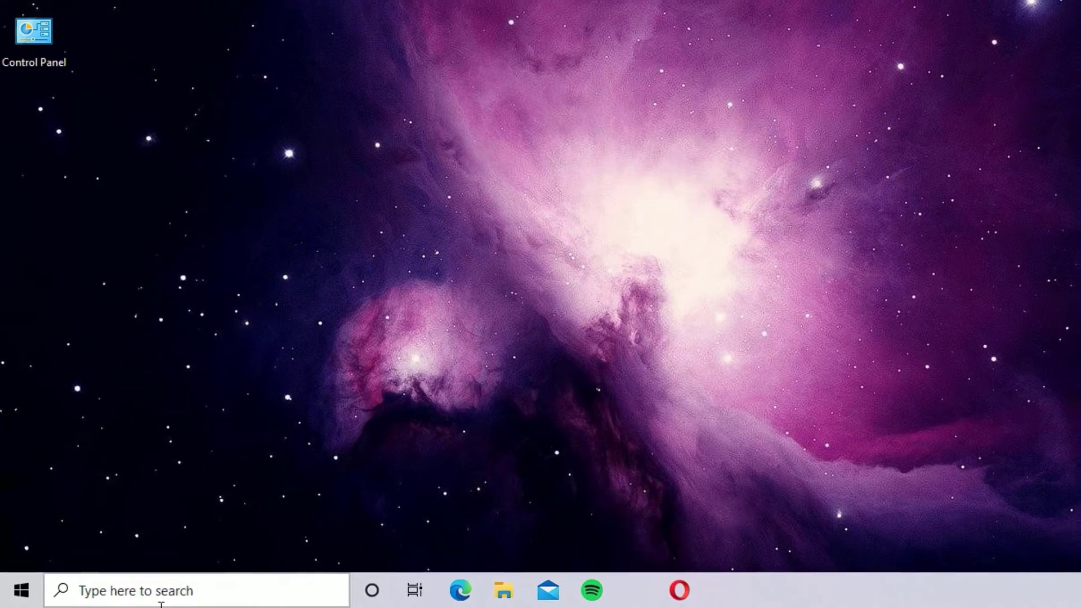
Search Windows for "explo", open File Explorer and go to This PC.
{"action": "left_click", "coordinate": [161, 592]}
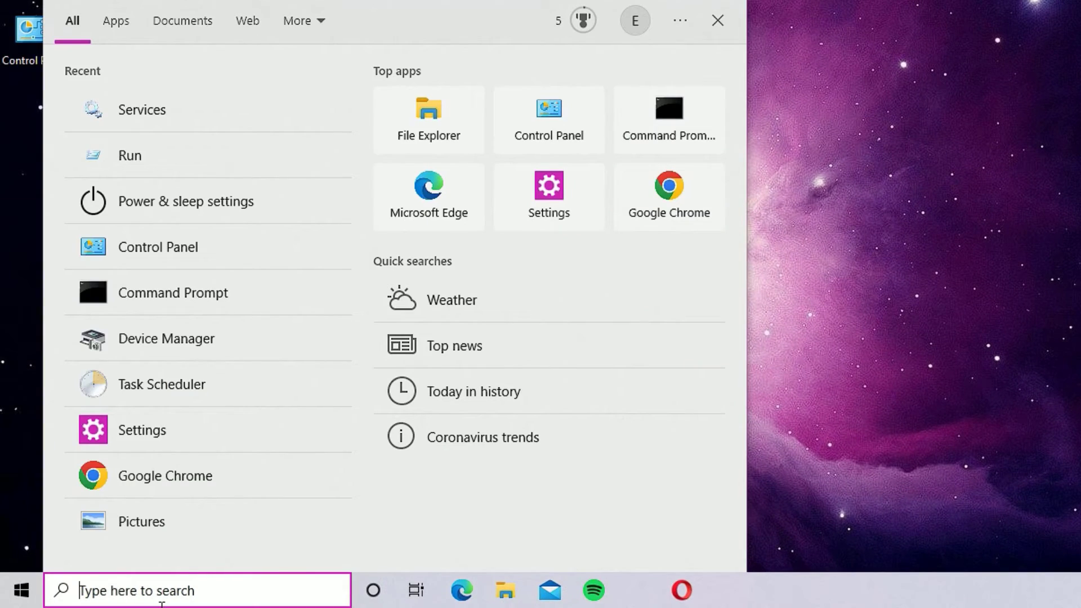
{"action": "type", "text": "explo"}
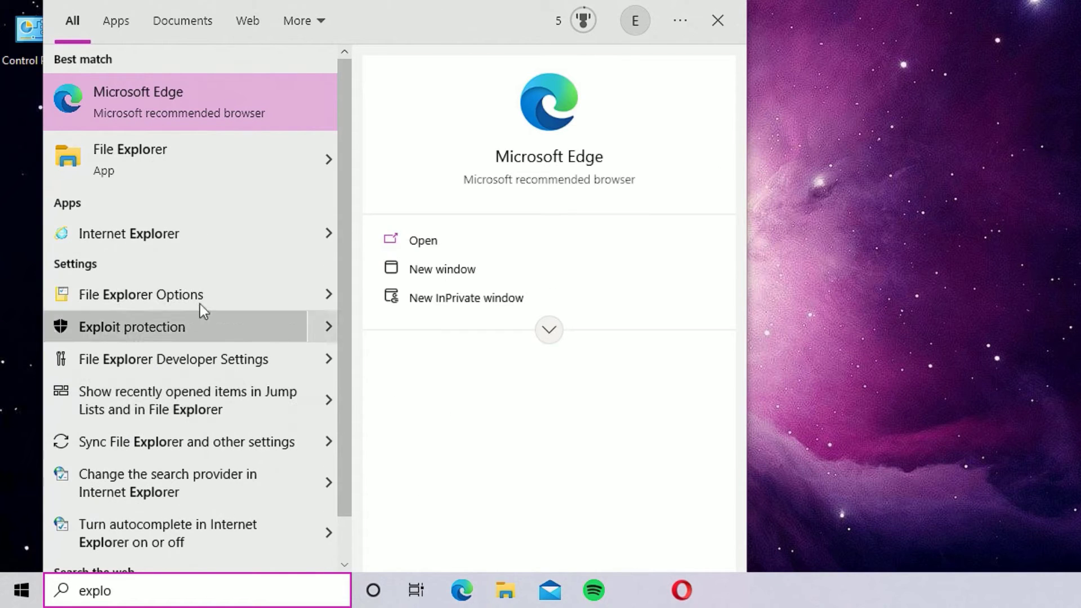
{"action": "left_click", "coordinate": [172, 173]}
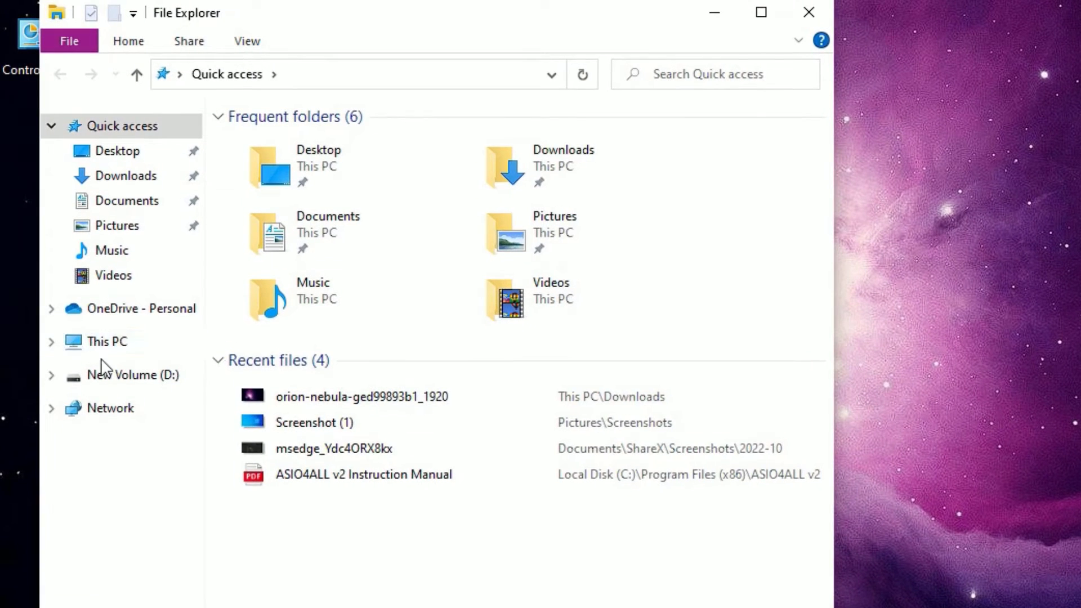
{"action": "left_click", "coordinate": [99, 344]}
Open the properties of Local Disk (C:) and launch its drive optimization tool.
{"action": "right_click", "coordinate": [339, 420]}
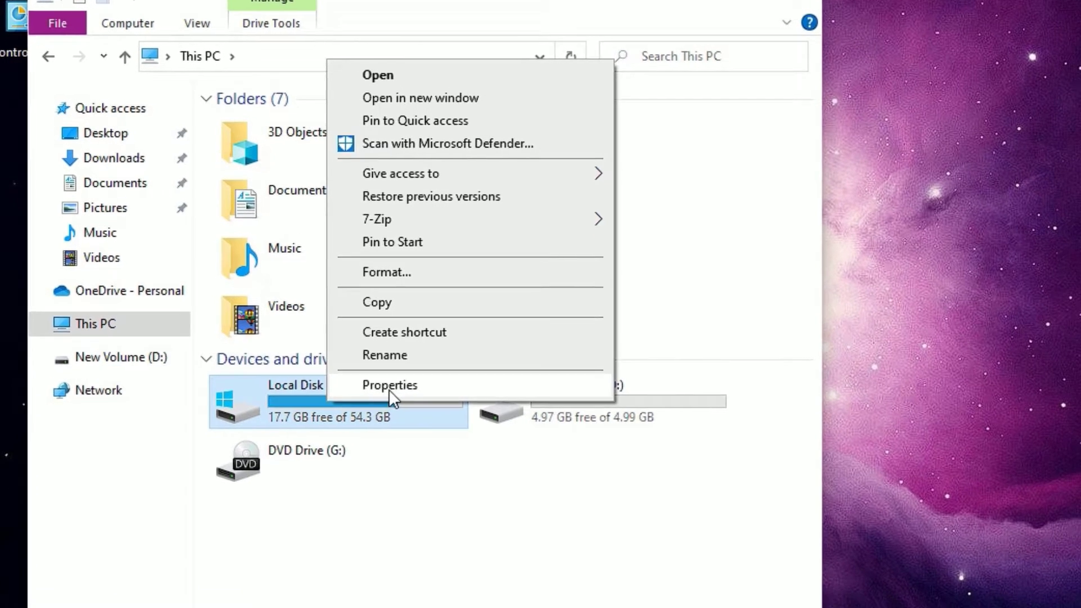
{"action": "left_click", "coordinate": [389, 392]}
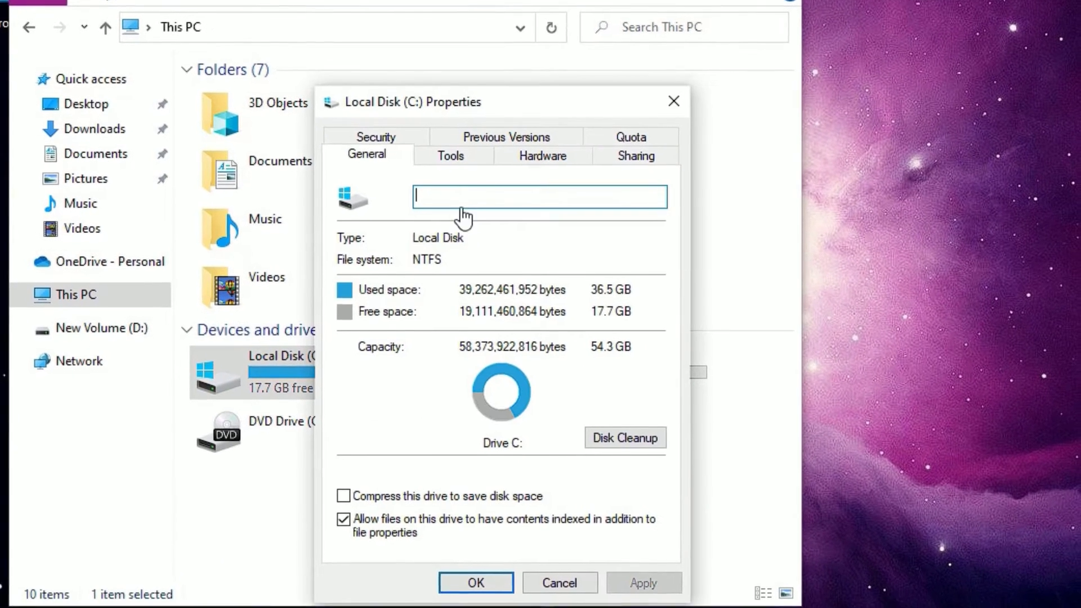
{"action": "left_click", "coordinate": [489, 187]}
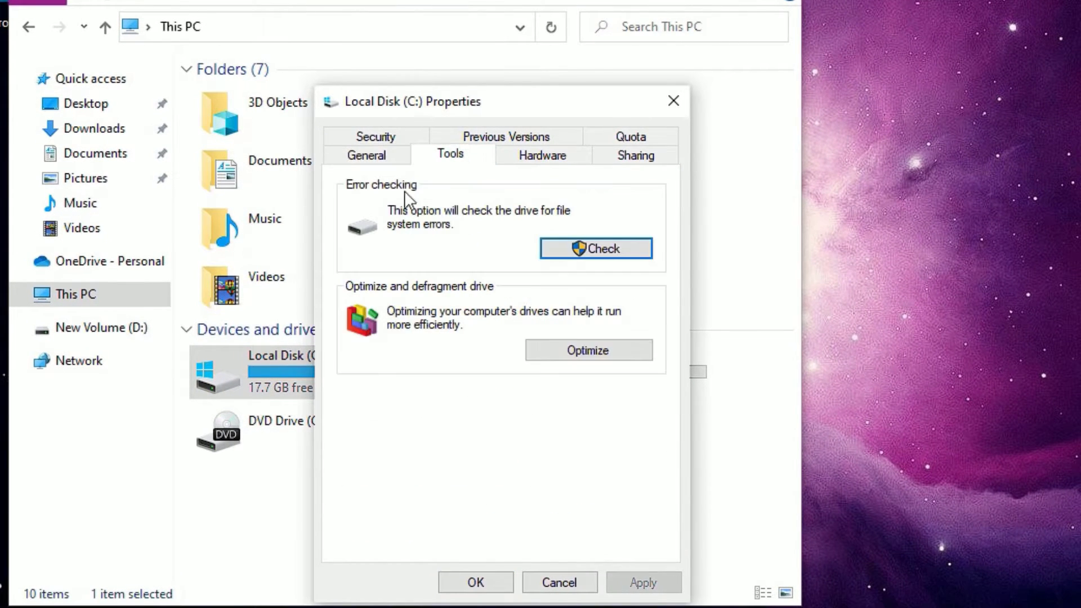
{"action": "left_click", "coordinate": [589, 352]}
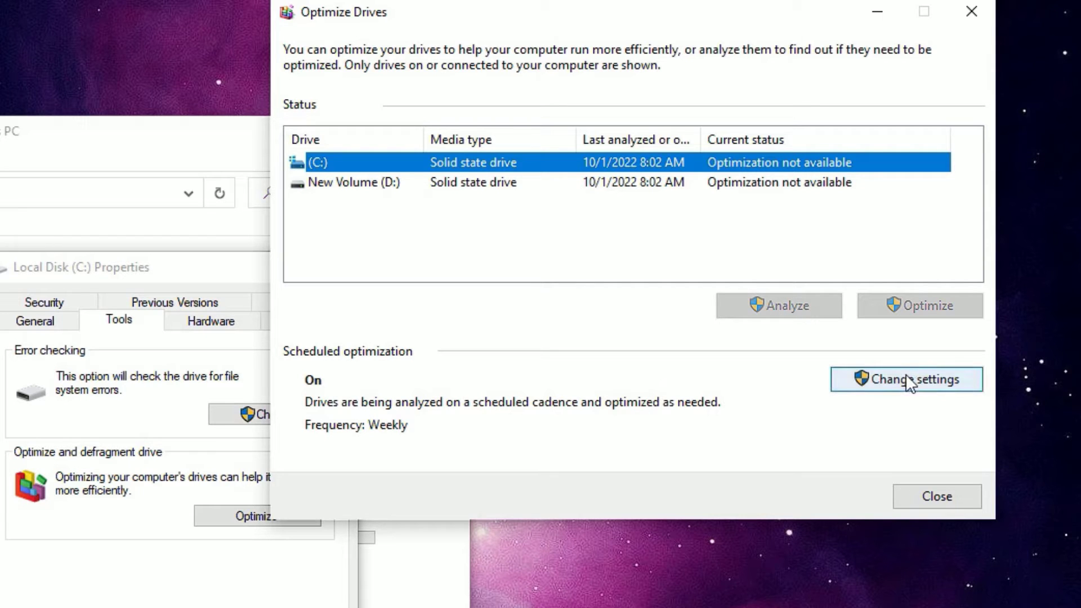
Turn off the scheduled optimization of drives and close the Optimize Drives window.
{"action": "left_click", "coordinate": [890, 394]}
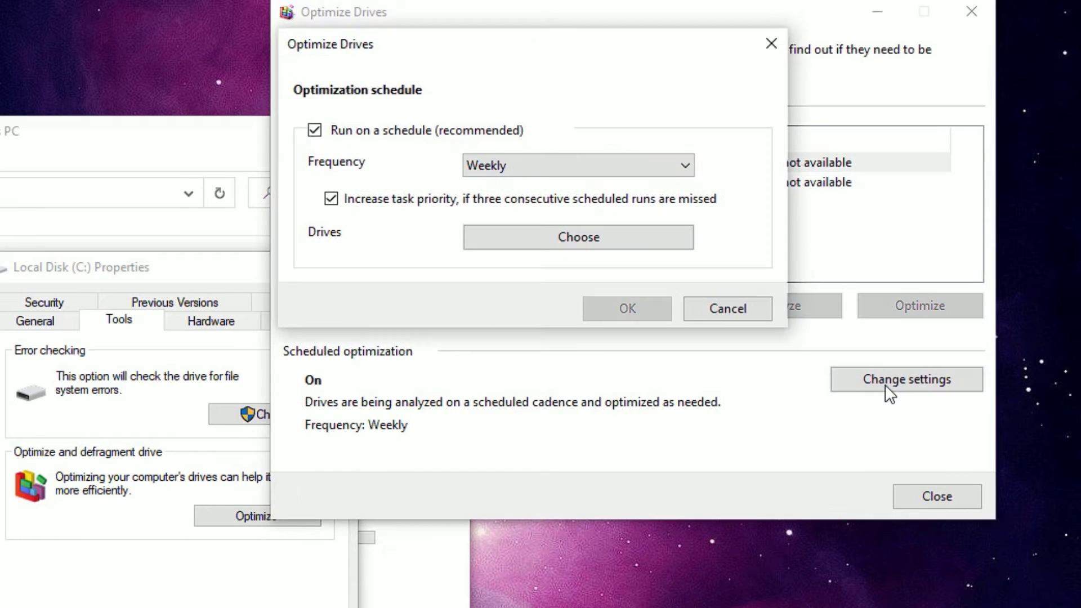
{"action": "left_click", "coordinate": [310, 133]}
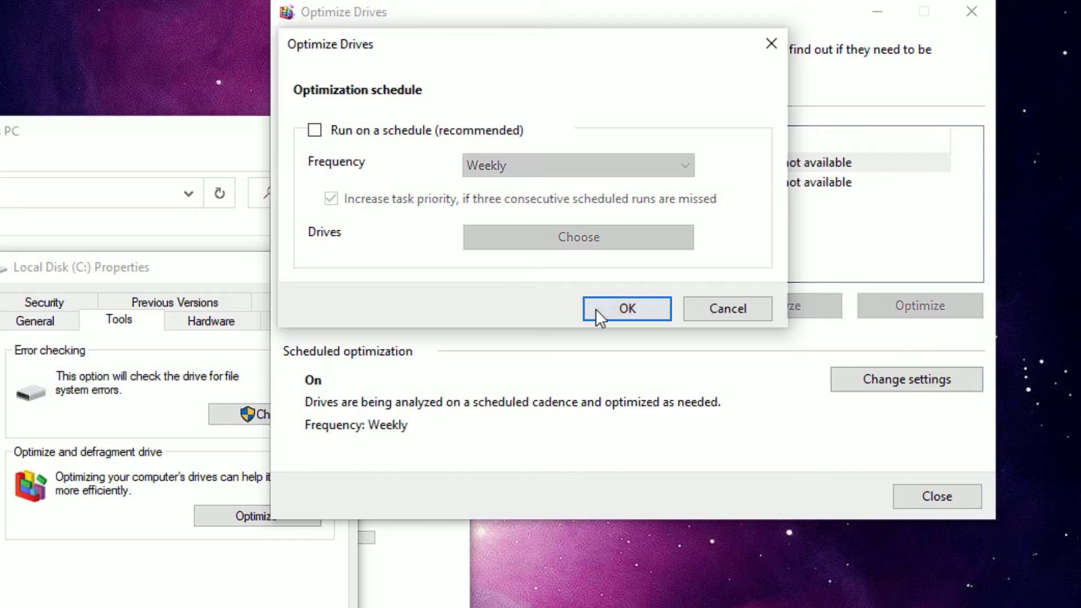
{"action": "left_click", "coordinate": [597, 307]}
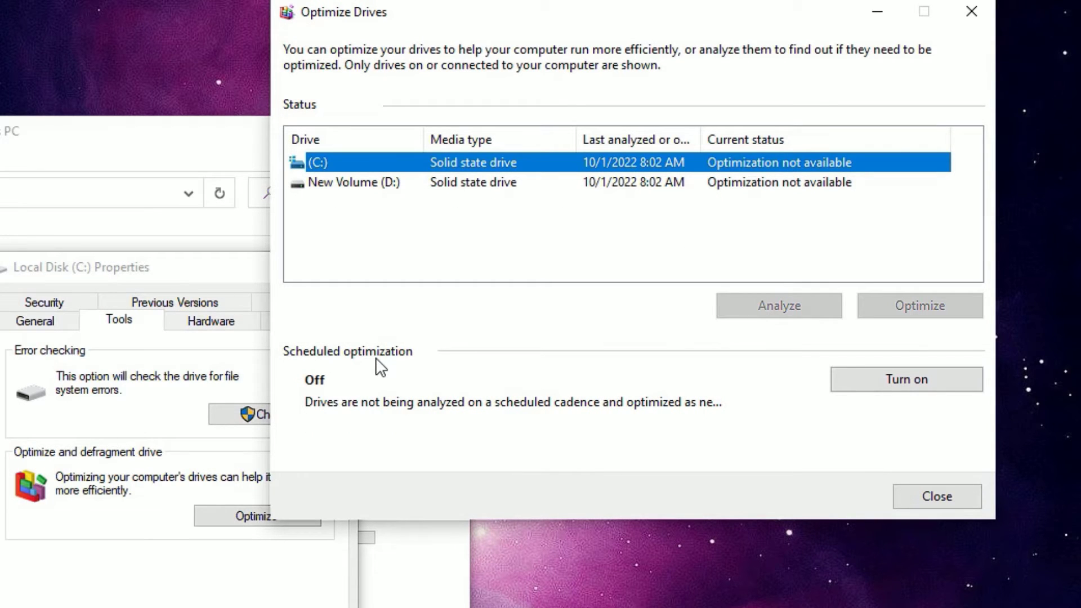
{"action": "left_click", "coordinate": [898, 504]}
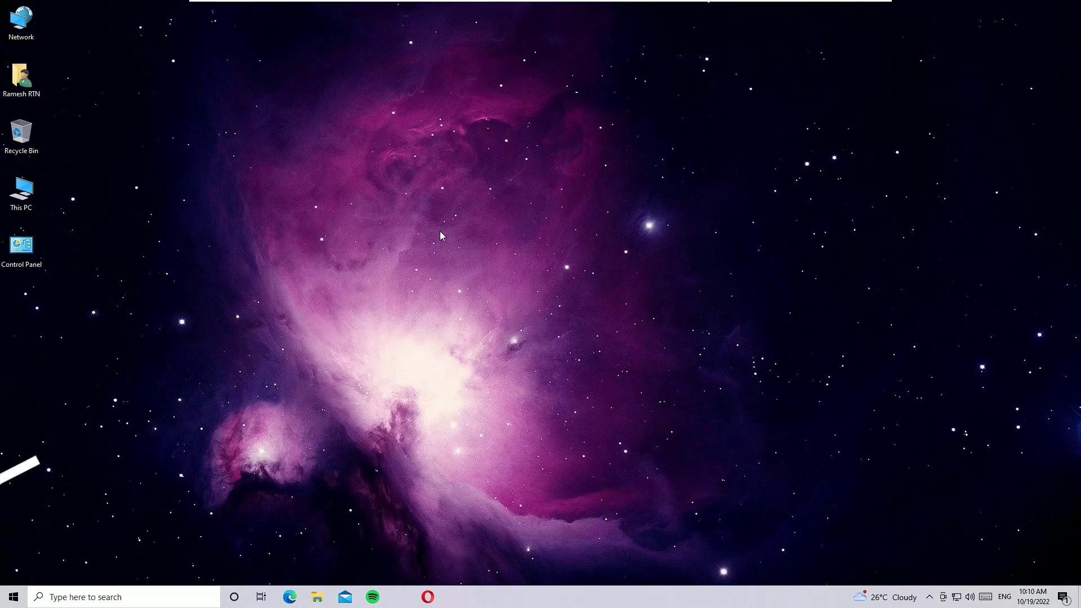
Search Windows for "updates", view the available feature update in the Windows Update settings, and close Settings.
{"action": "left_click", "coordinate": [134, 602]}
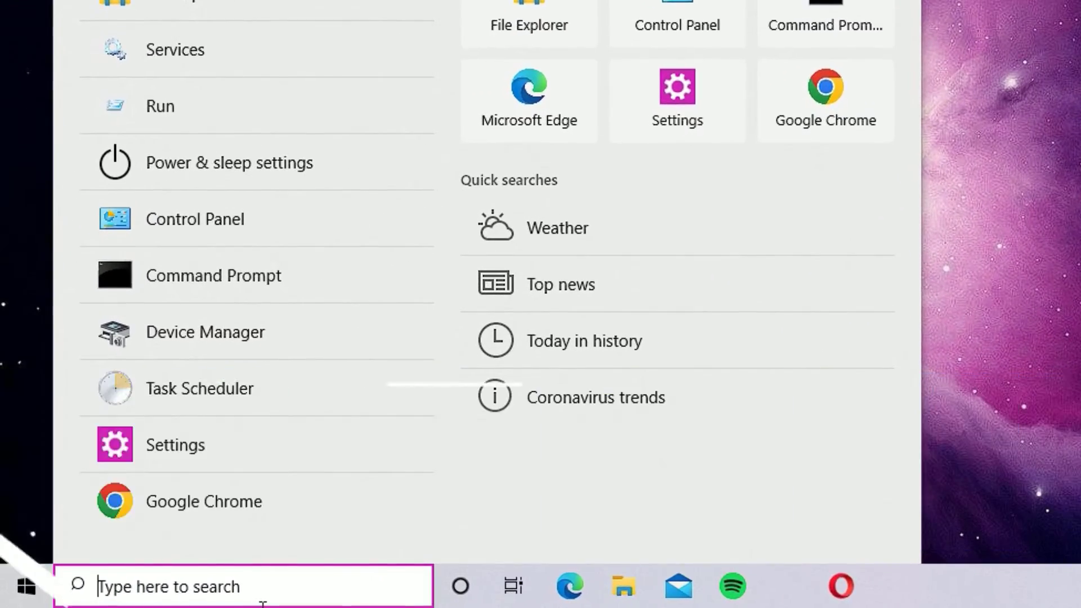
{"action": "type", "text": "updates"}
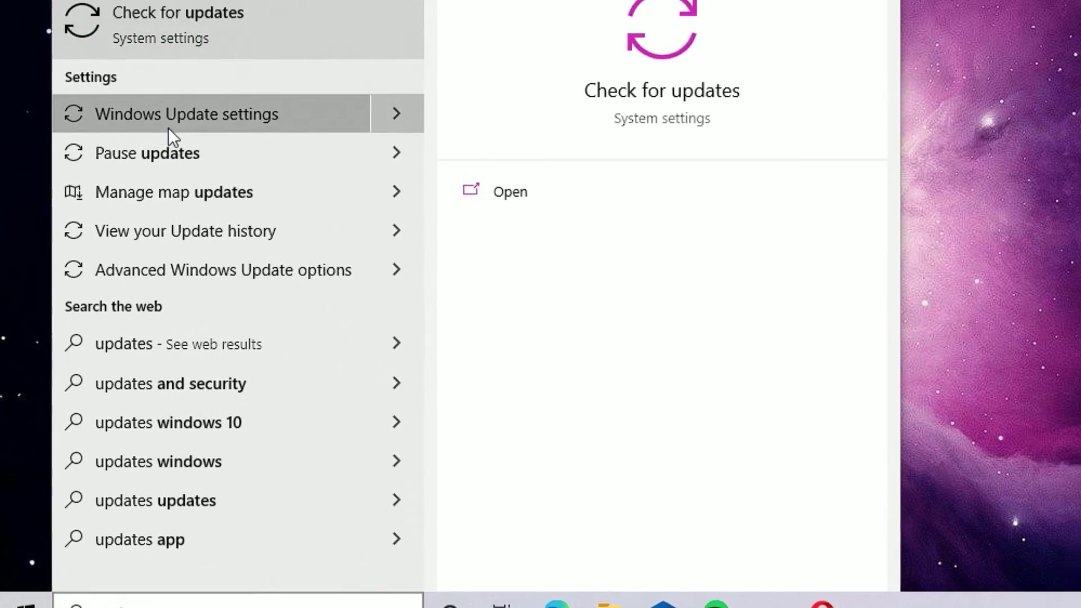
{"action": "left_click", "coordinate": [172, 84]}
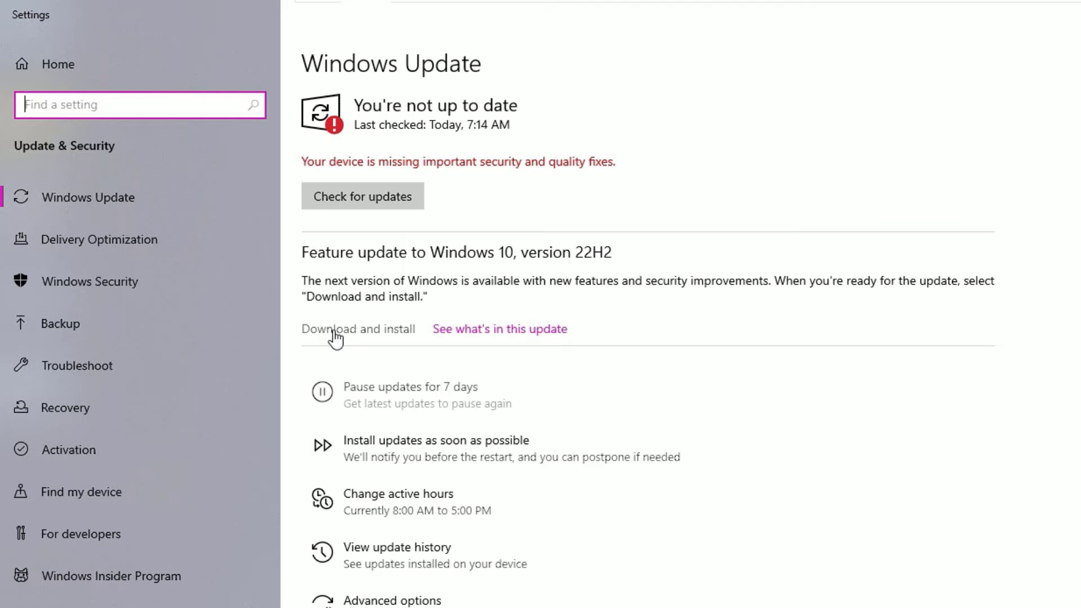
{"action": "left_click", "coordinate": [354, 289]}
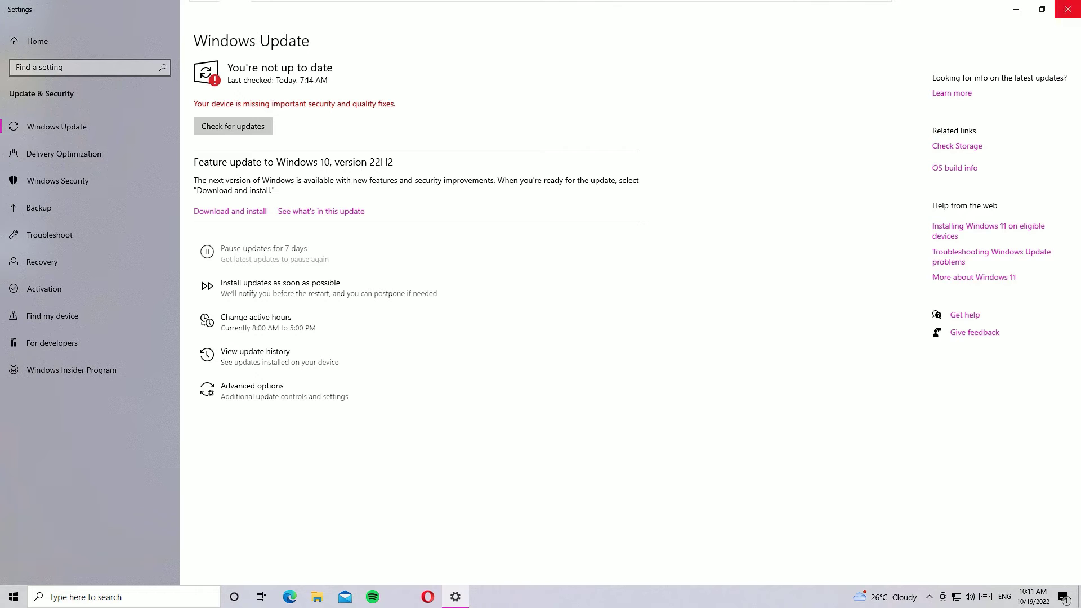
{"action": "left_click", "coordinate": [1068, 9]}
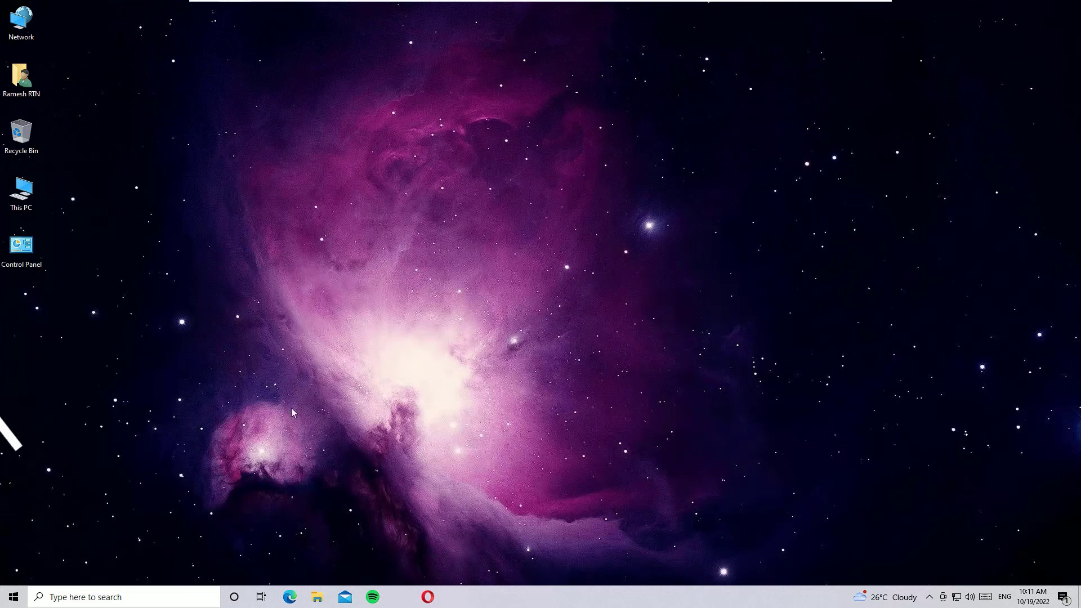
{"action": "left_click", "coordinate": [152, 598]}
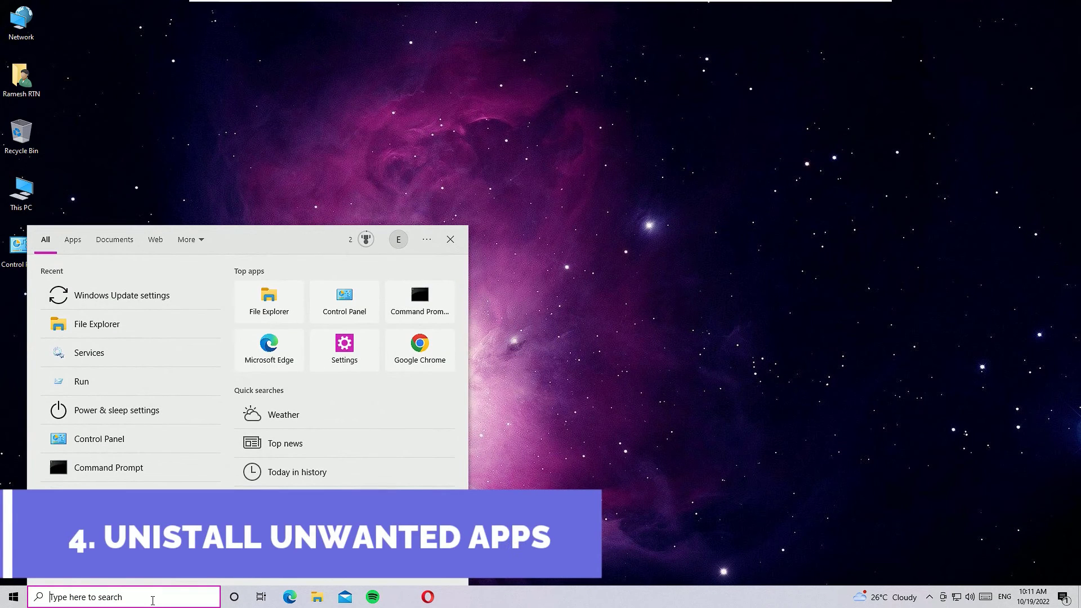
{"action": "type", "text": "settings"}
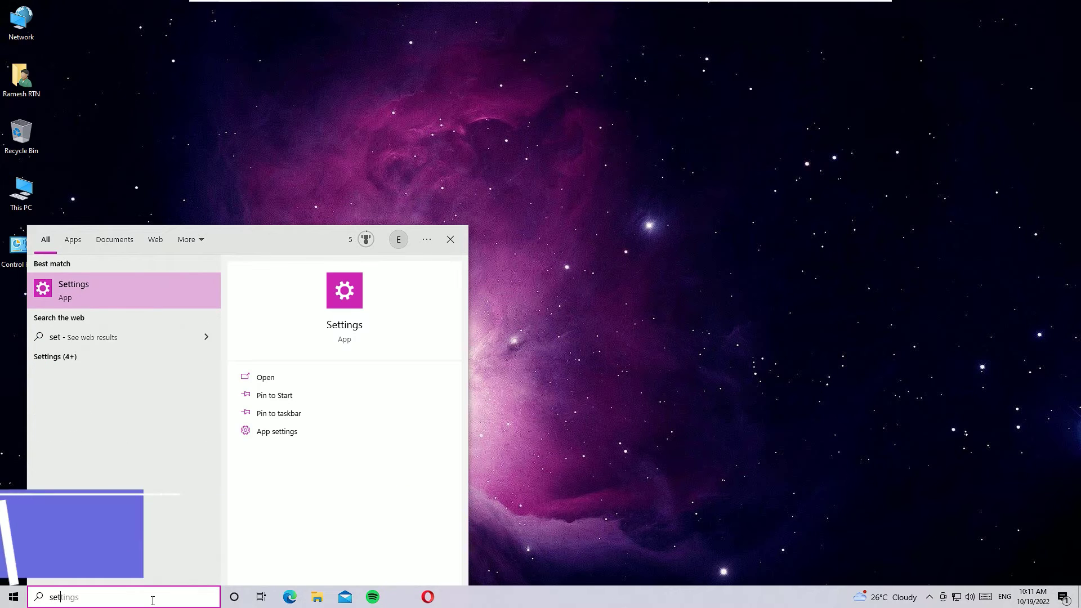
{"action": "left_click", "coordinate": [112, 289]}
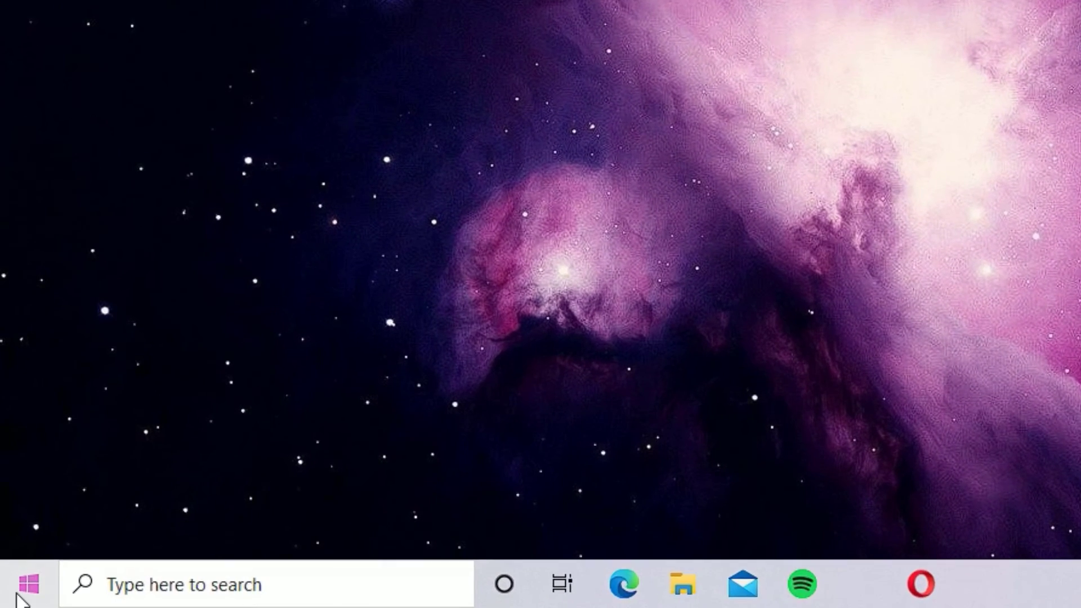
Open Windows Settings and go to the Apps & features page of the Apps category.
{"action": "right_click", "coordinate": [16, 593]}
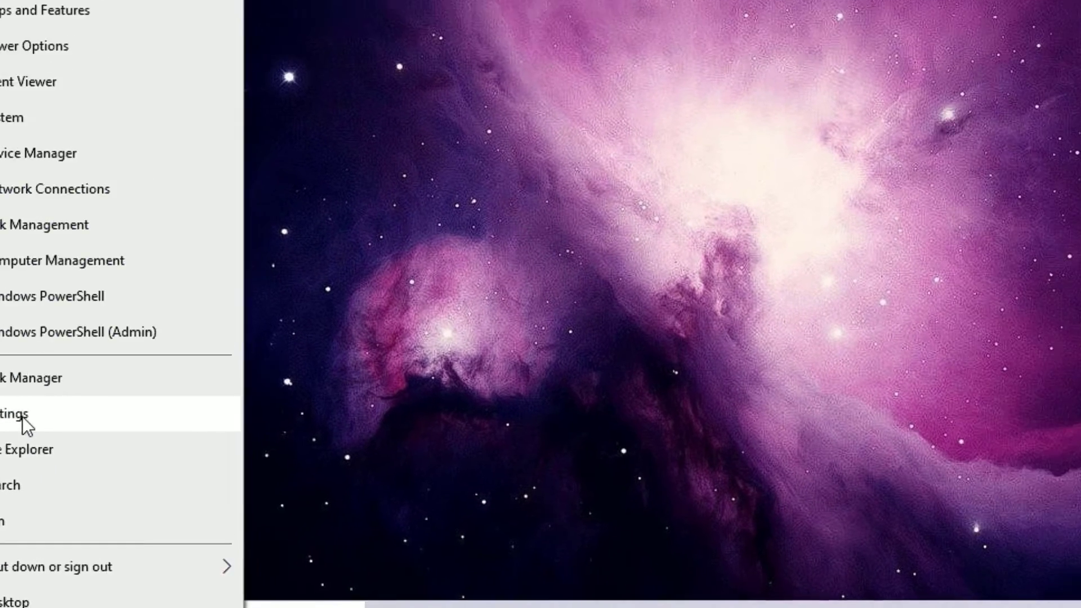
{"action": "left_click", "coordinate": [108, 358]}
{"action": "left_click", "coordinate": [63, 197]}
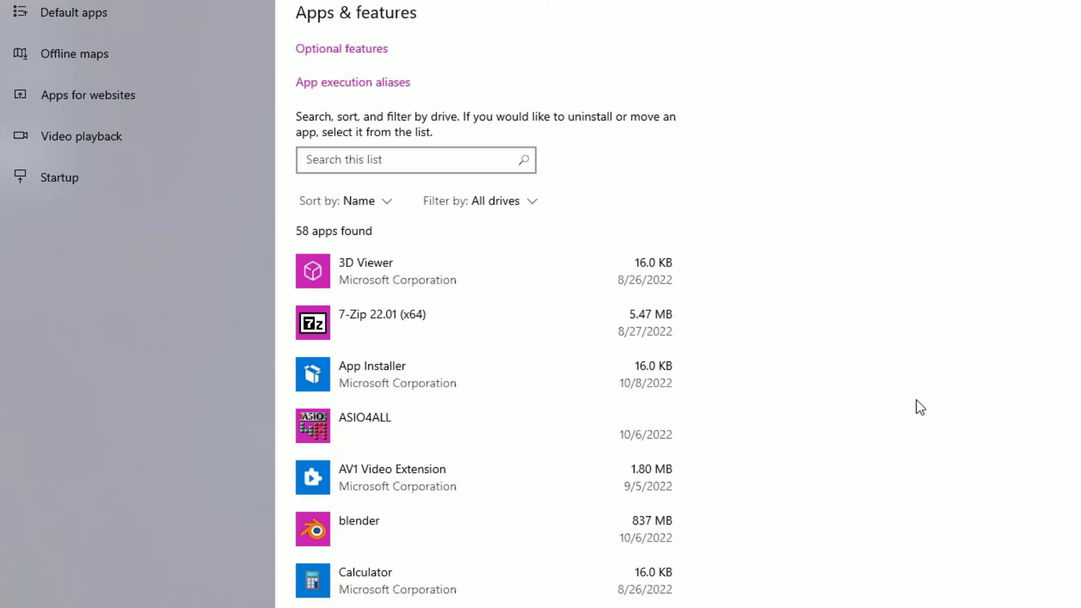
Uninstall the 3D Viewer app from the installed apps list.
{"action": "left_click", "coordinate": [482, 254]}
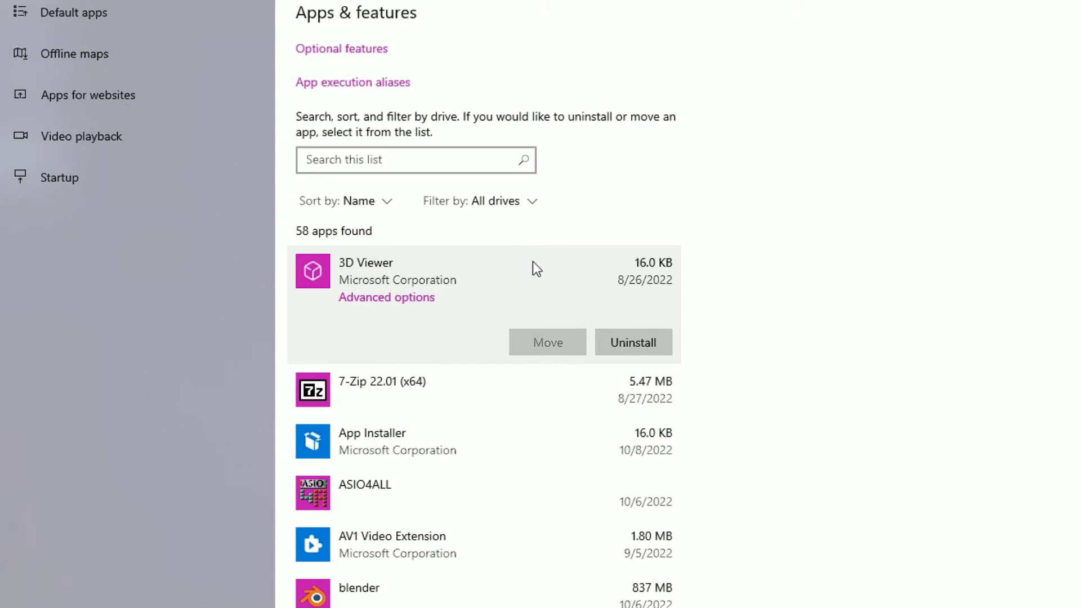
{"action": "left_click", "coordinate": [623, 341]}
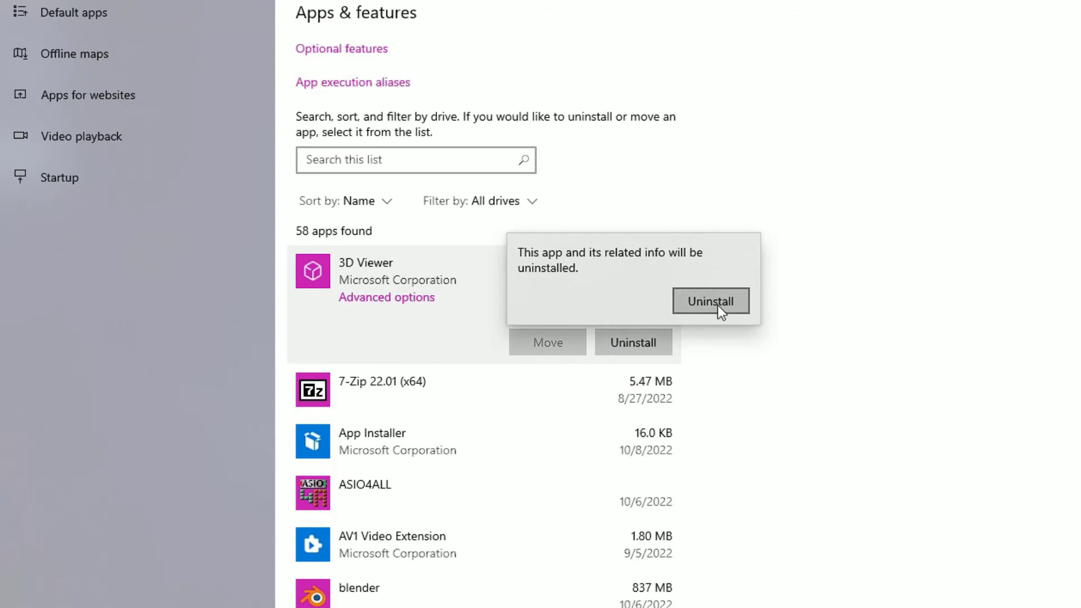
{"action": "left_click", "coordinate": [718, 305]}
{"action": "scroll", "coordinate": [954, 376], "scroll_direction": "down", "scroll_amount": 20}
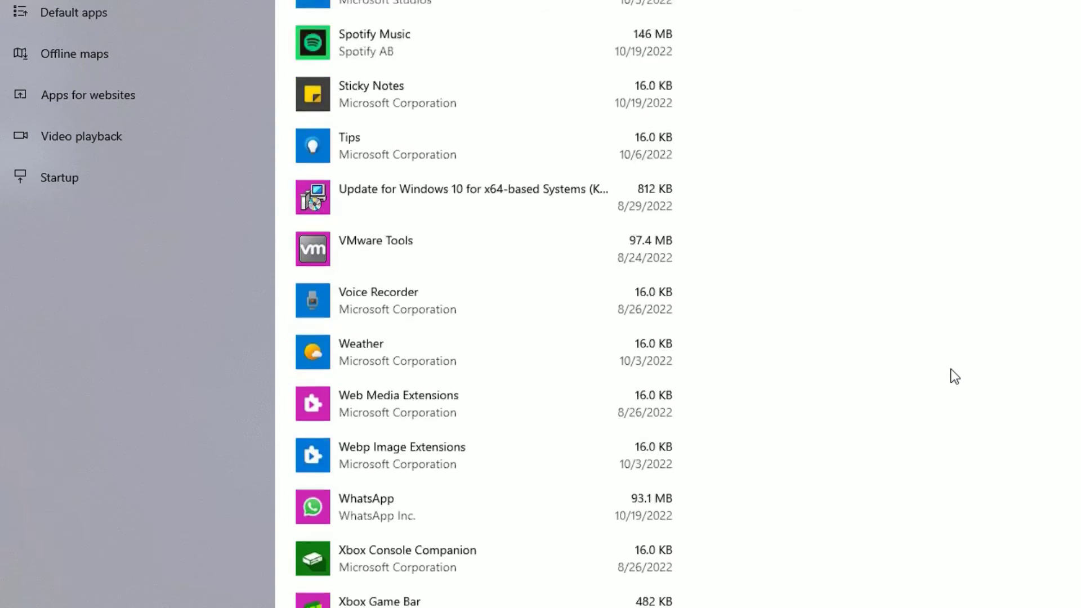
{"action": "scroll", "coordinate": [946, 374], "scroll_direction": "up", "scroll_amount": 20}
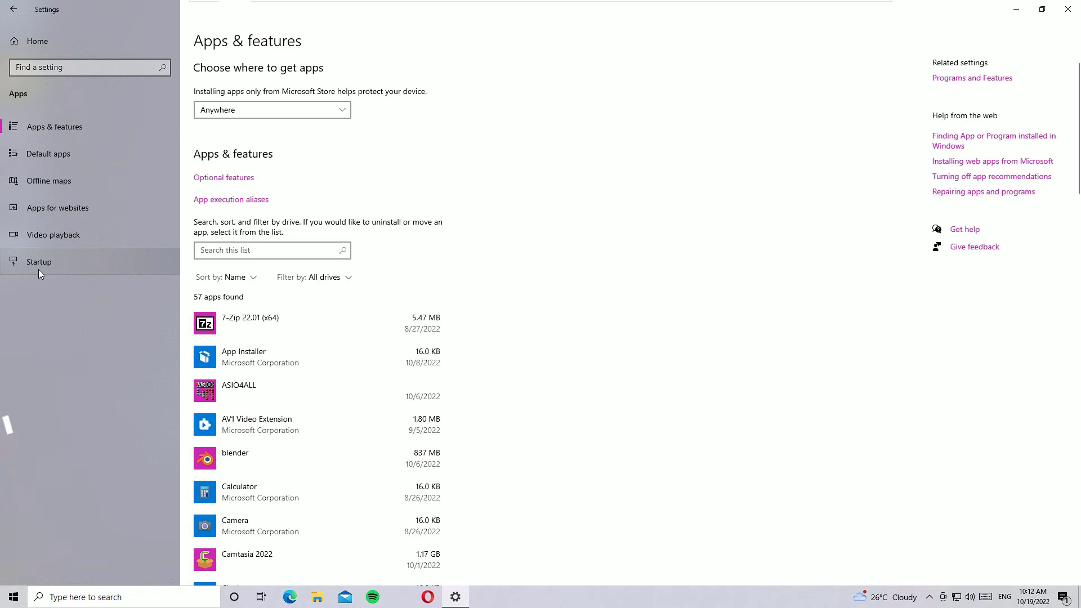
Turn off MxNotify, ShareX and VMware Tools Core Service in the Startup apps settings and close Settings.
{"action": "left_click", "coordinate": [38, 270]}
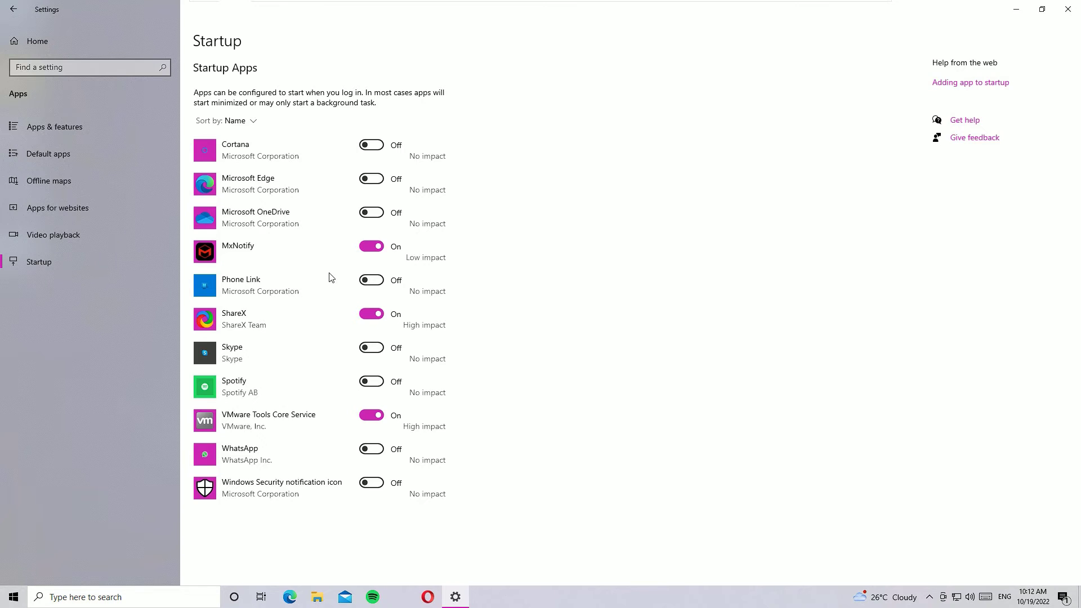
{"action": "left_click", "coordinate": [372, 247]}
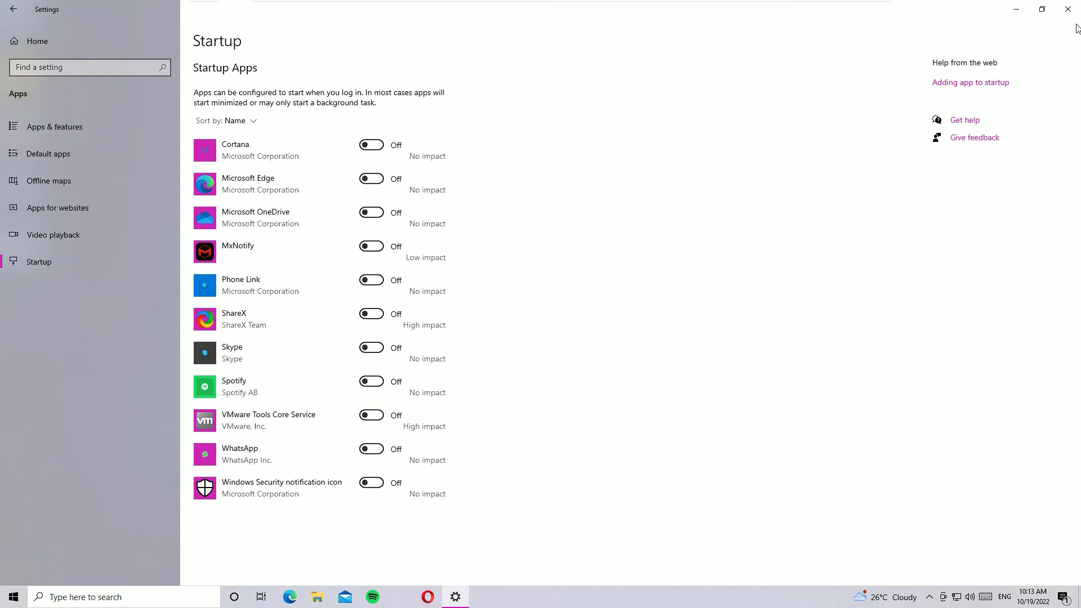
{"action": "left_click", "coordinate": [1068, 10]}
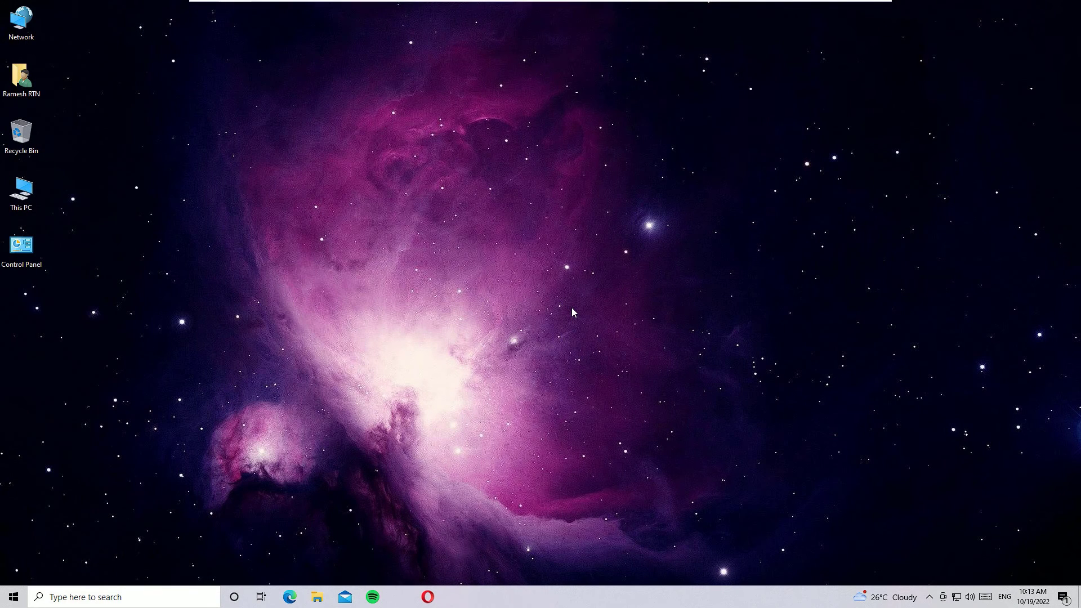